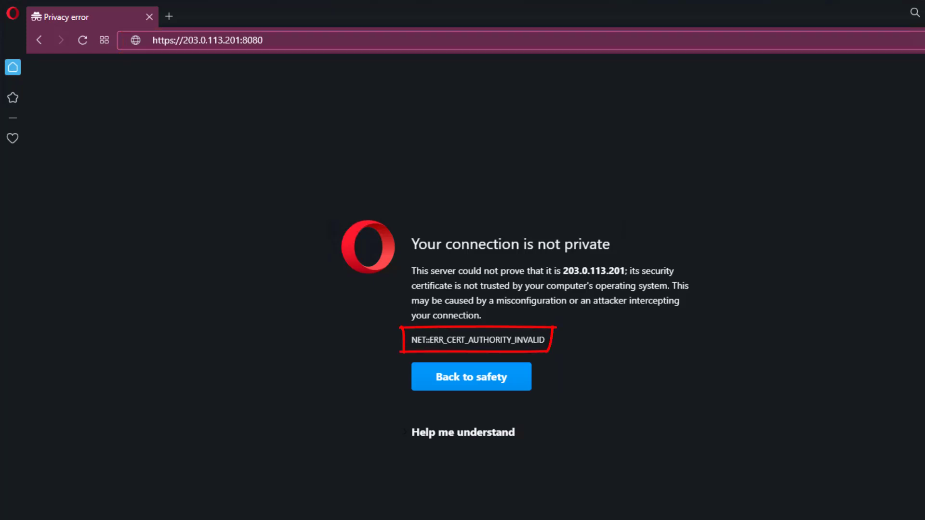
Step: Inspect the self-issued Fireware web CA certificate's Certification Path and Details, such as sha256RSA, in Opera
left_click(137, 40)
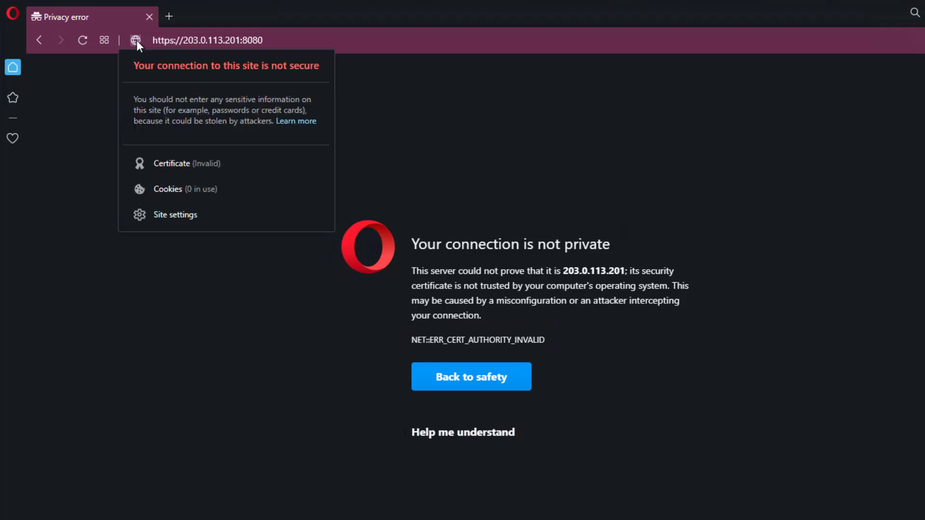
left_click(178, 167)
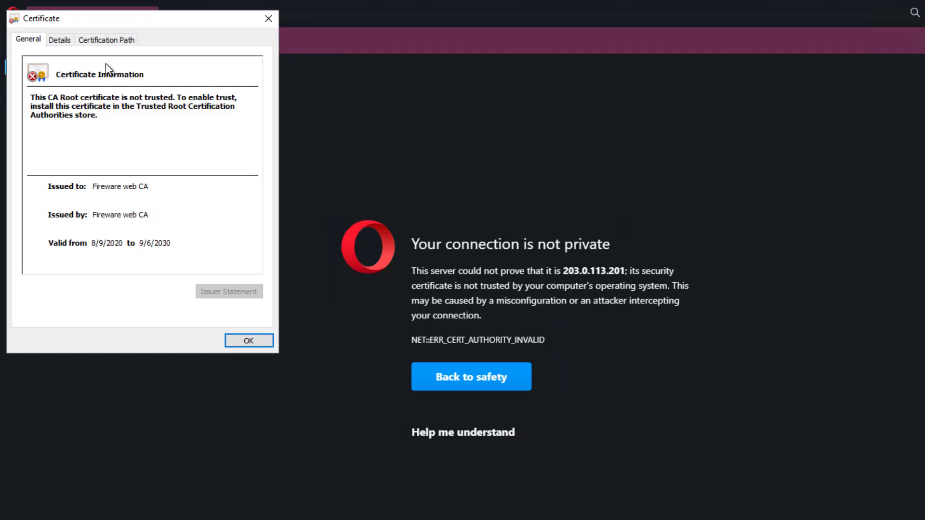
left_click(104, 40)
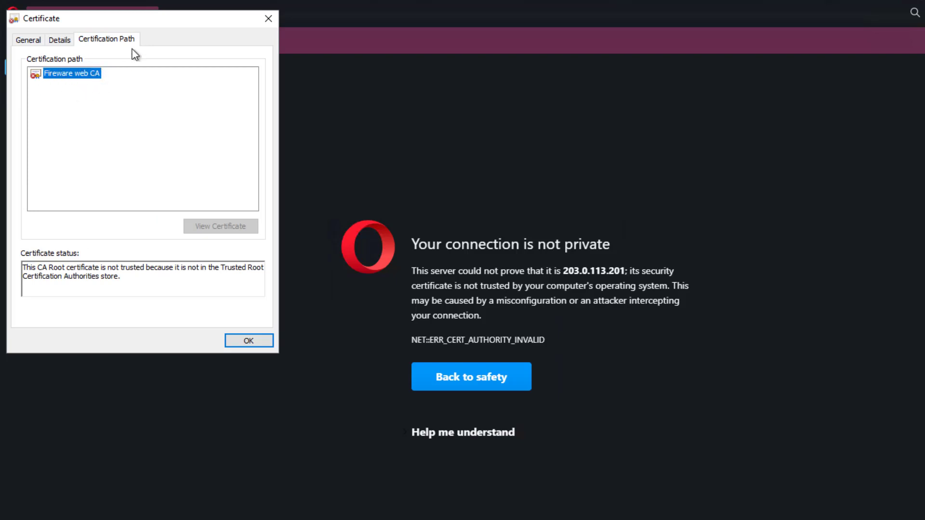
left_click_drag(151, 23, 226, 73)
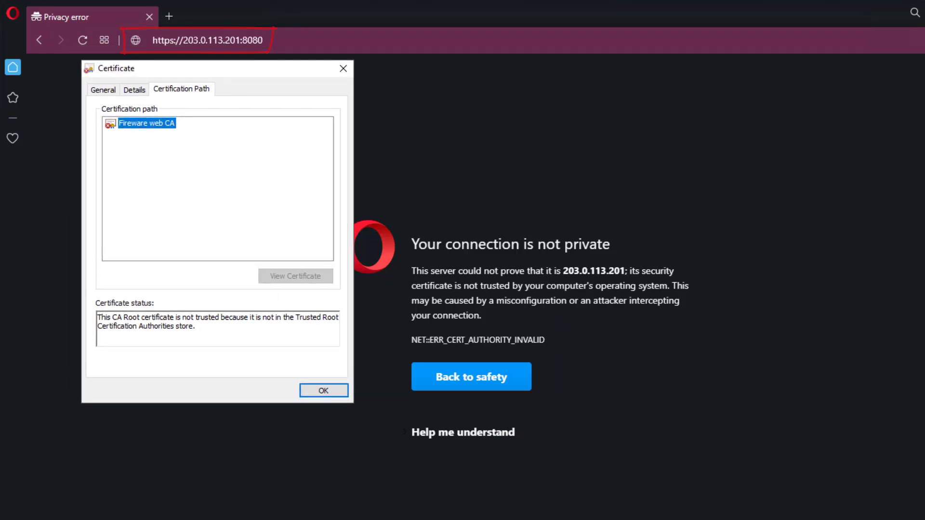
left_click(135, 90)
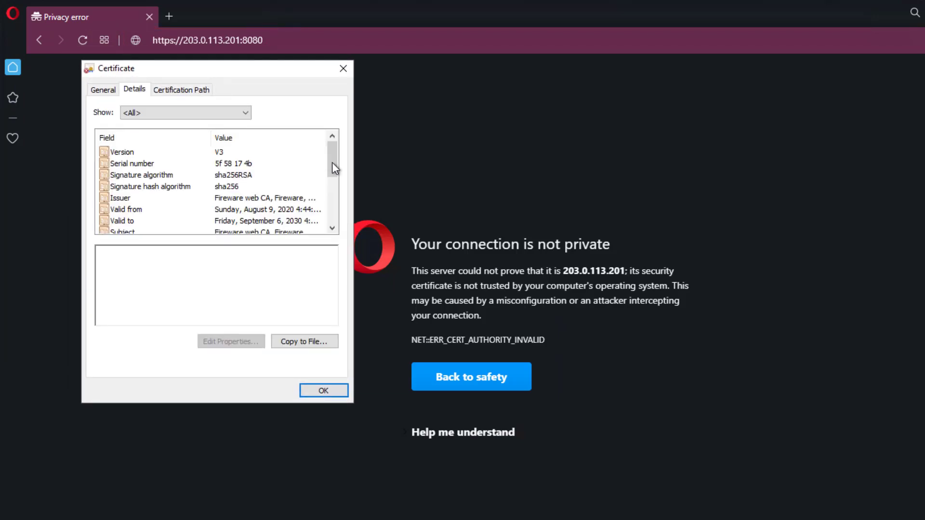
scroll(332, 163, "down", 3)
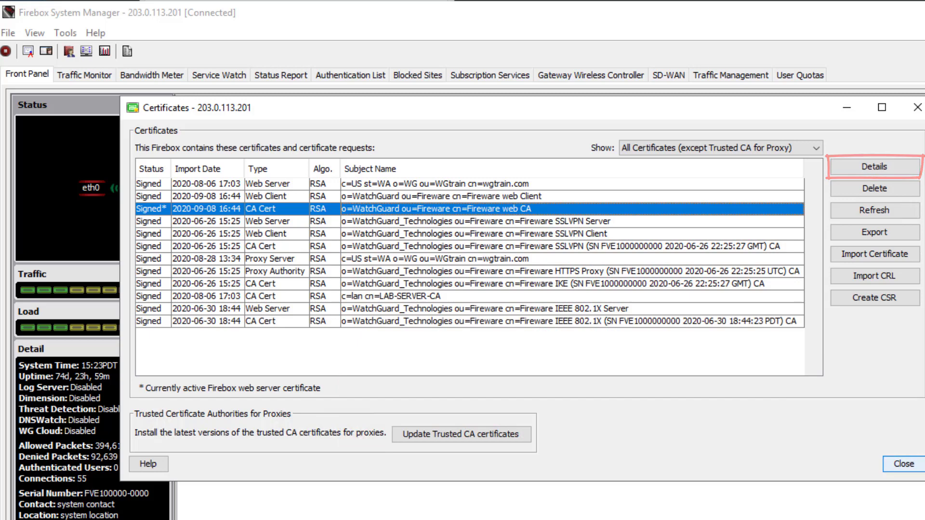
Step: Open the Fireware web CA certificate's details and check that its Subject alt name is empty
left_click(874, 166)
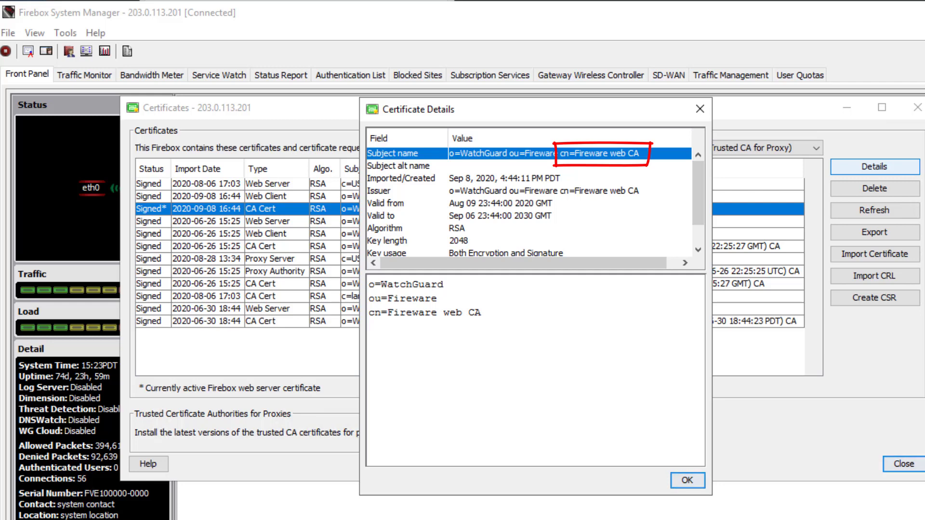
left_click(422, 167)
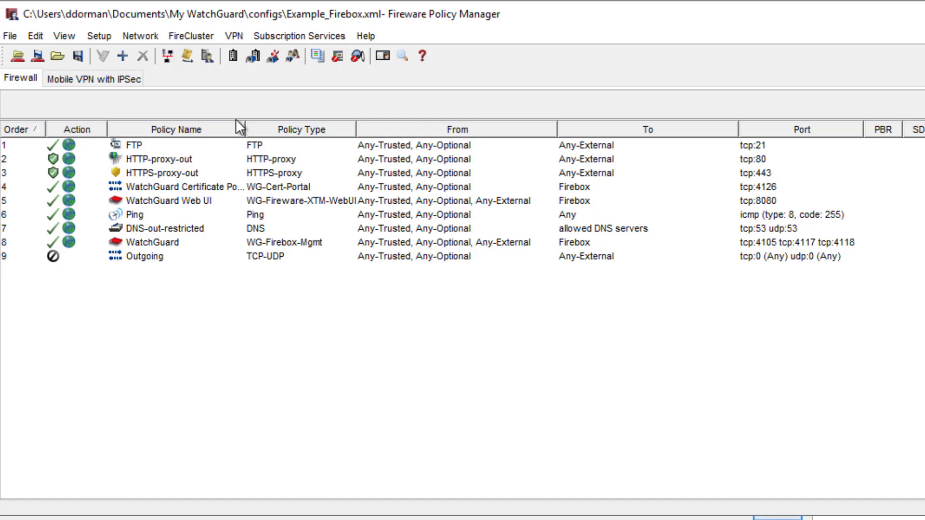
Step: Show the Firebox Web Server Certificate tab under Setup > Certificates
left_click(99, 36)
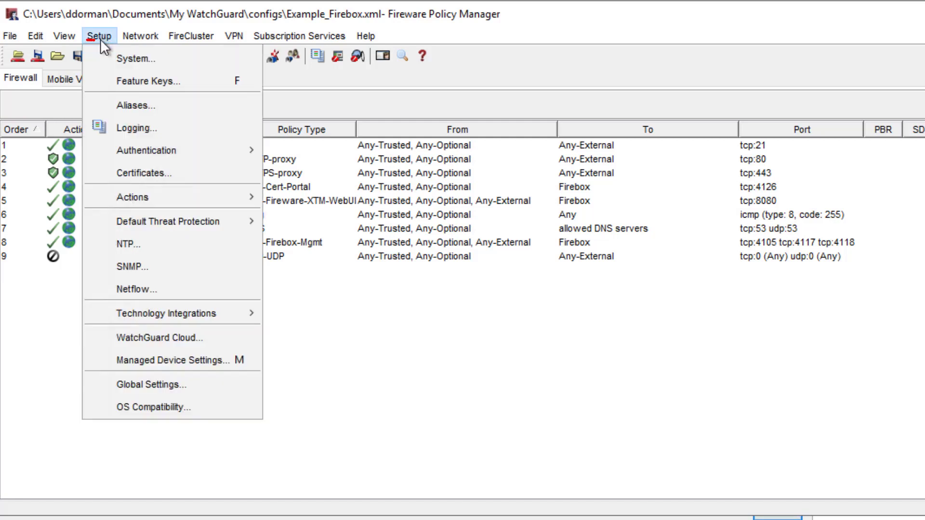
left_click(157, 175)
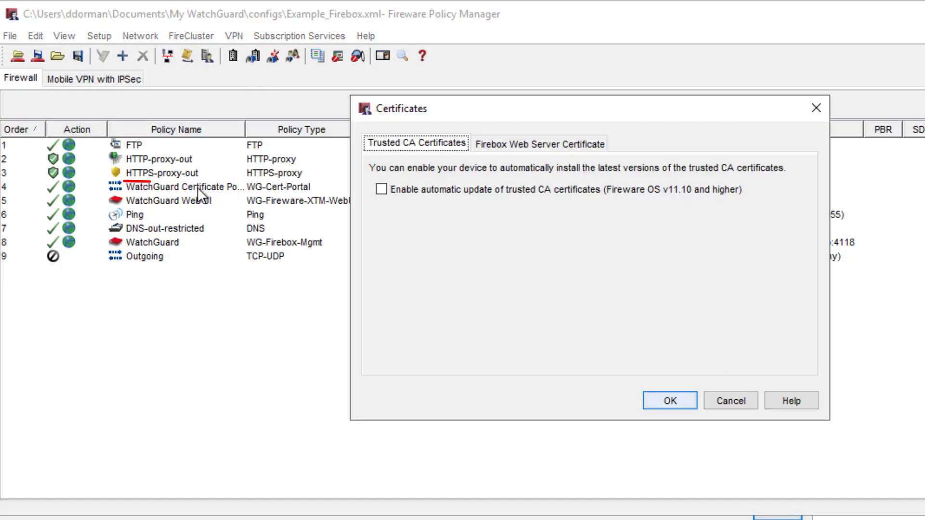
left_click(532, 153)
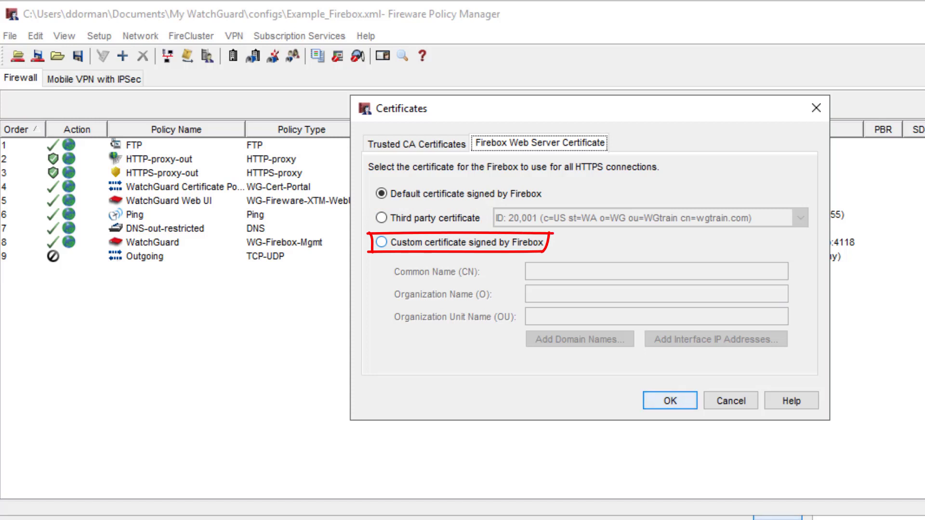
Step: Use a custom Firebox-signed certificate: CN firebox.example, organization WatchGuard Training, domain firebox.example
left_click(380, 241)
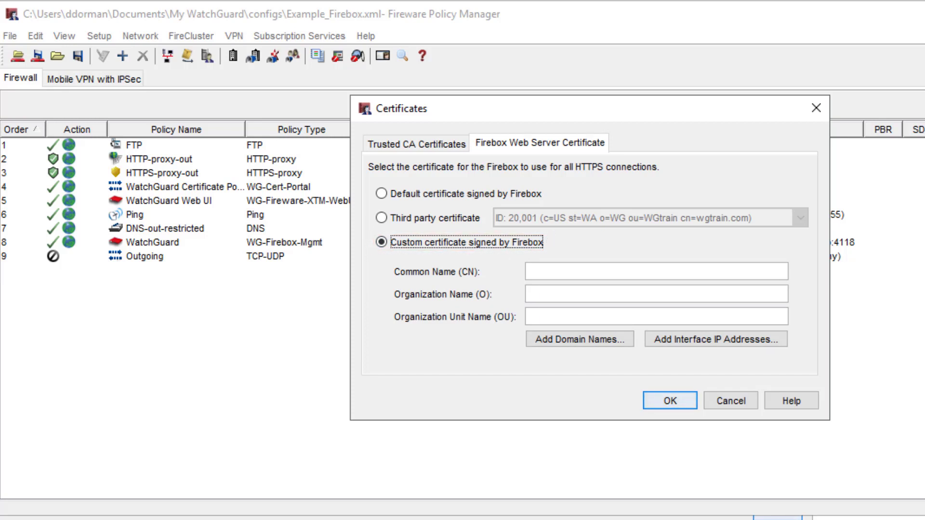
left_click(656, 271)
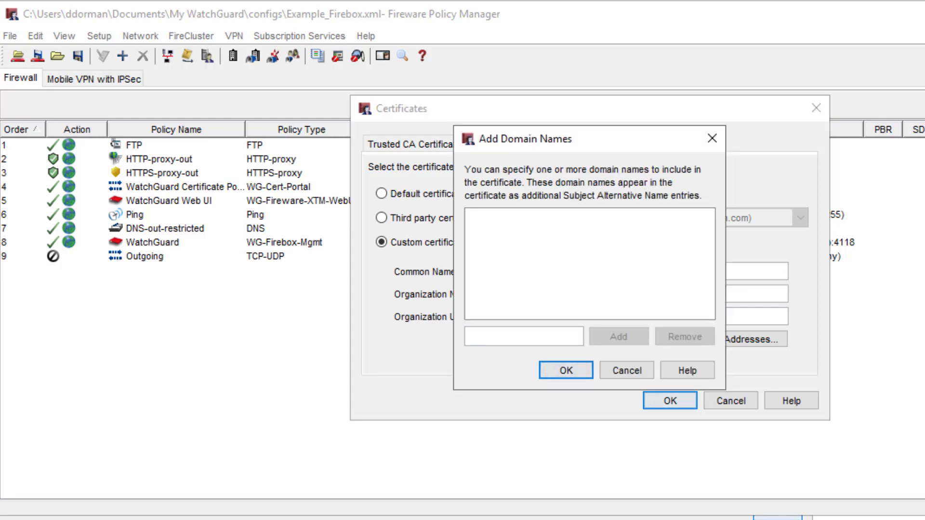
type("firebox.example")
key("Return")
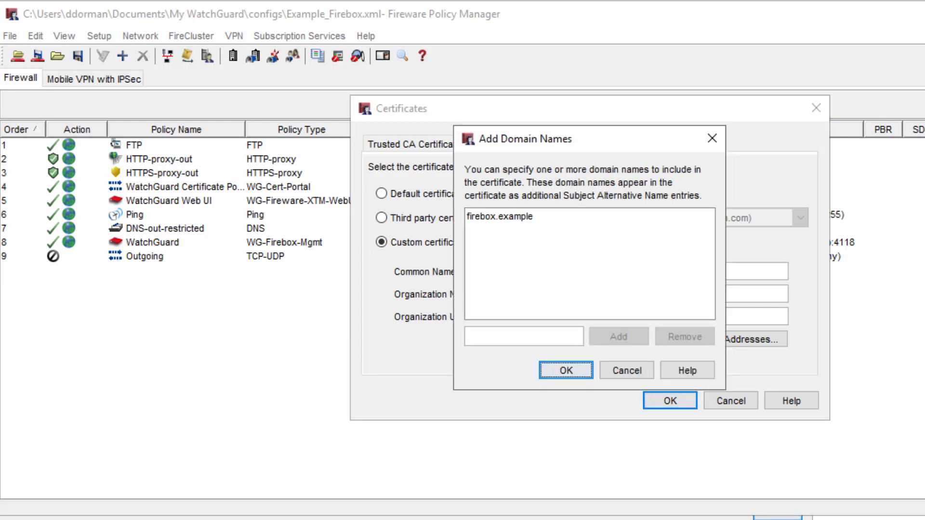
key("Return")
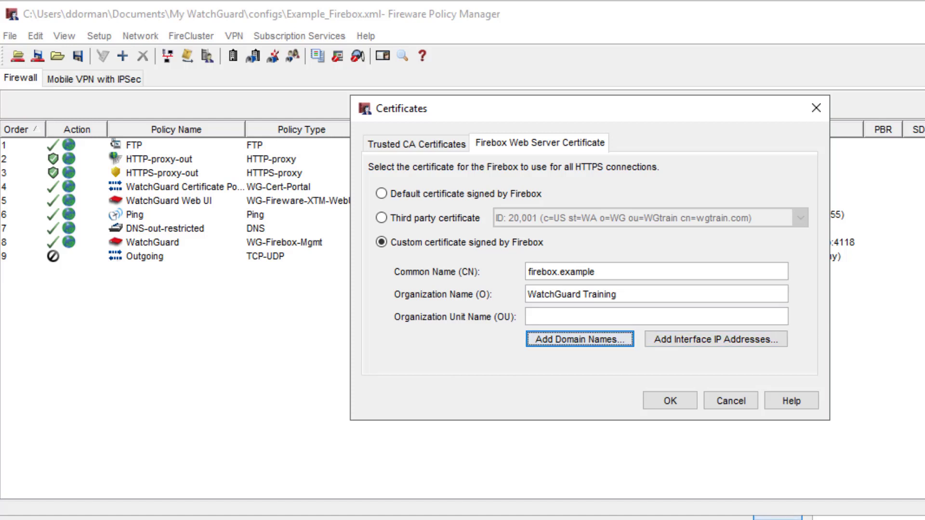
Step: Add interface IPs 203.0.113.201 and 10.0.1.1 to the certificate and apply the settings
left_click(706, 340)
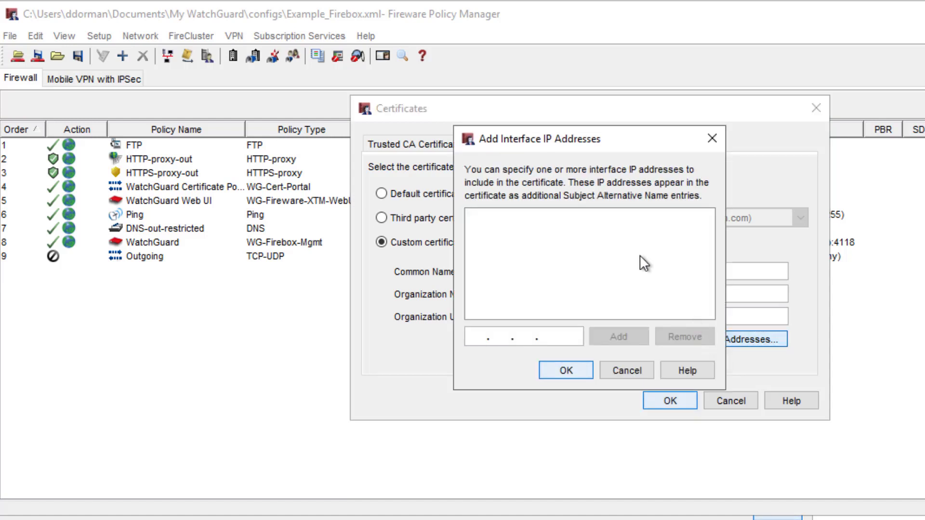
left_click(470, 337)
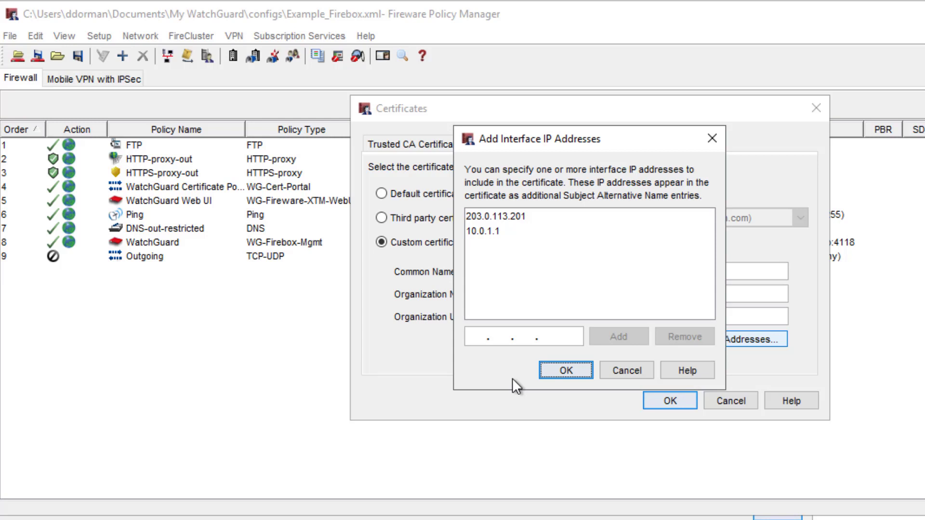
left_click(562, 369)
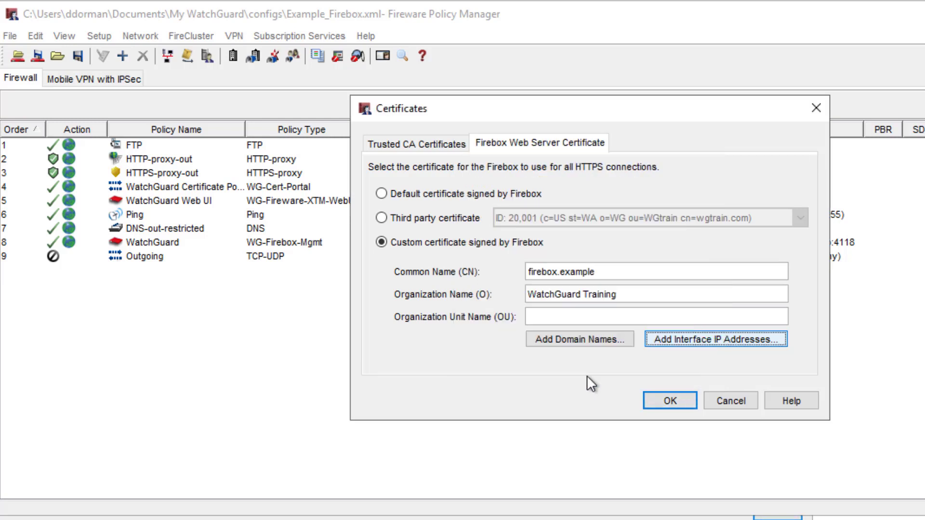
left_click(668, 404)
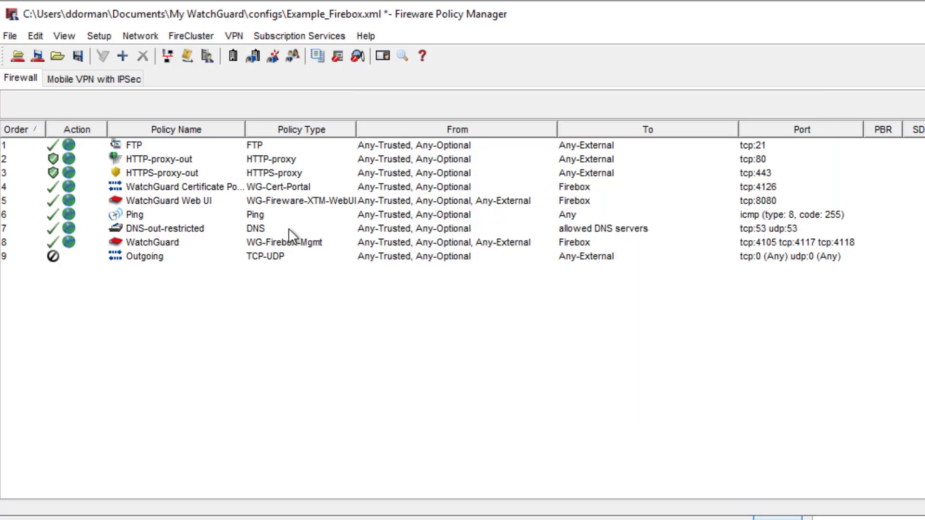
Step: Save the configuration to the Firebox, then verify the refreshed firebox.example certificate's DNS and IP alt names
left_click(37, 56)
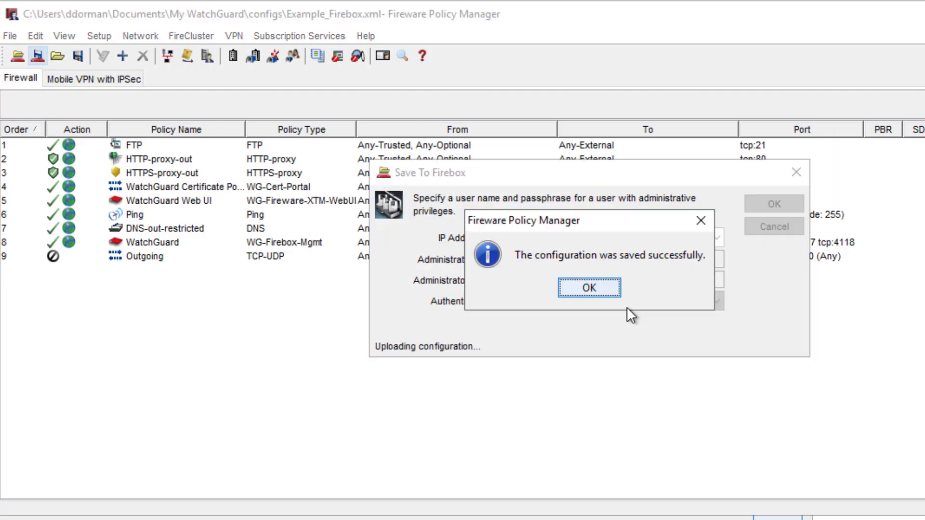
left_click(596, 288)
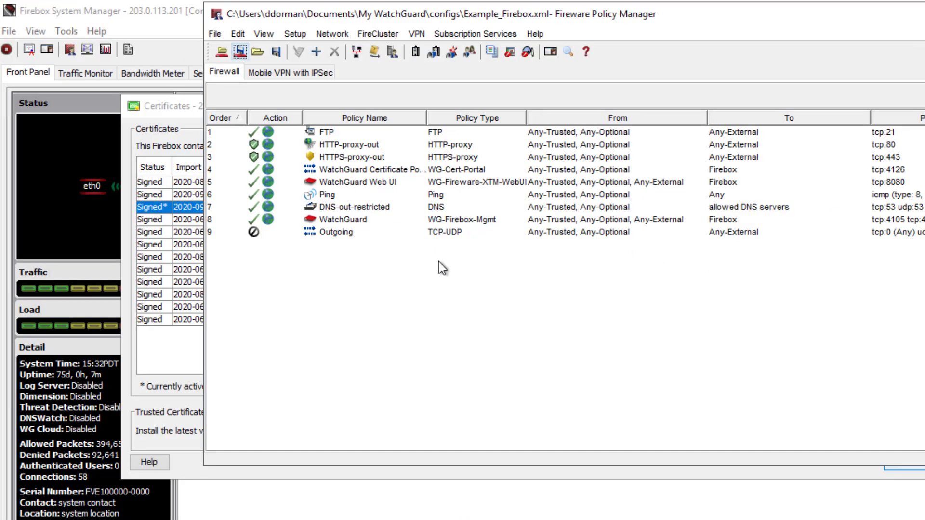
left_click(149, 418)
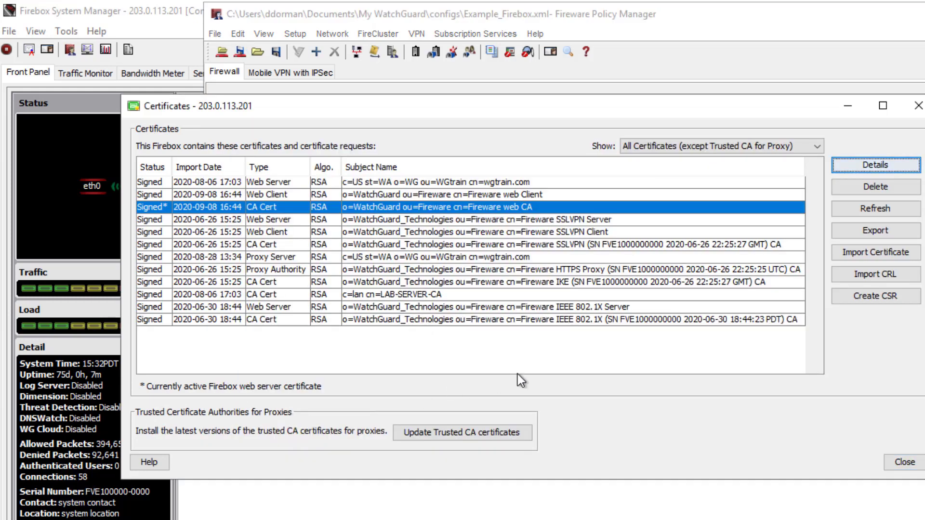
left_click(868, 206)
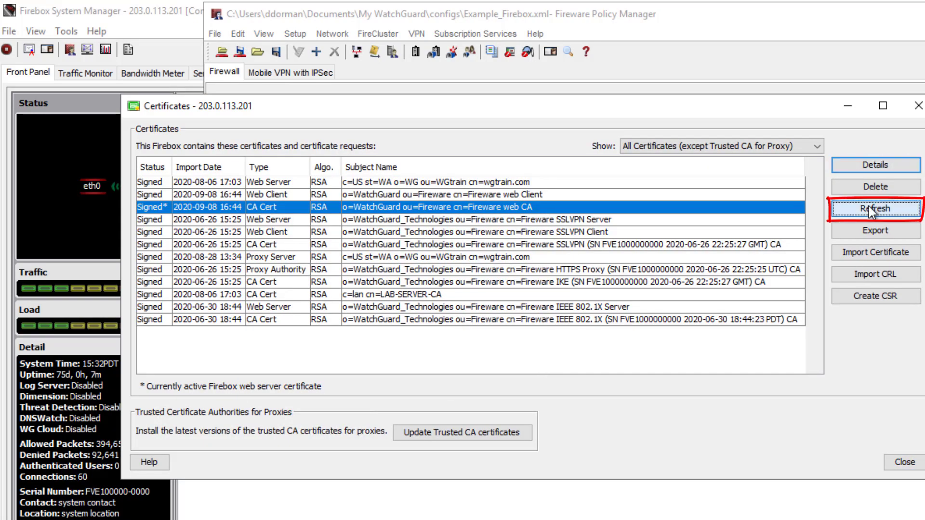
left_click(451, 208)
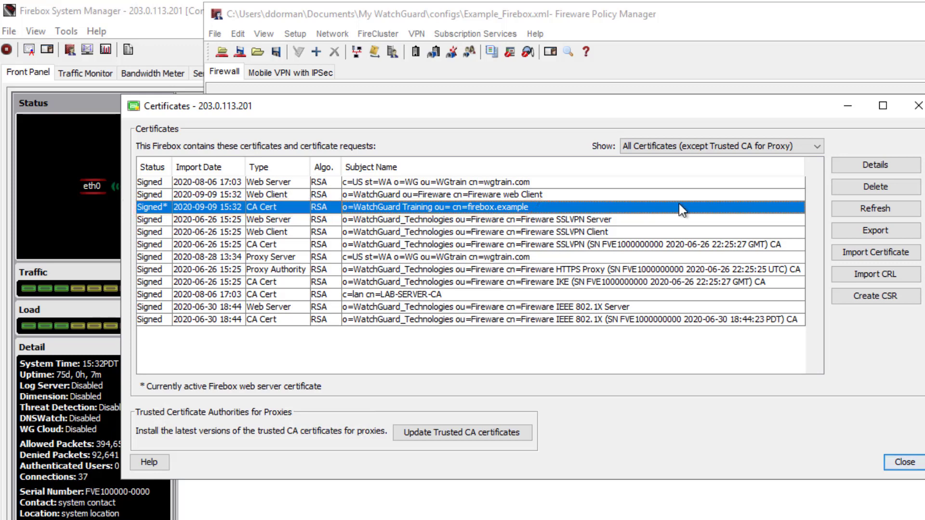
left_click(903, 167)
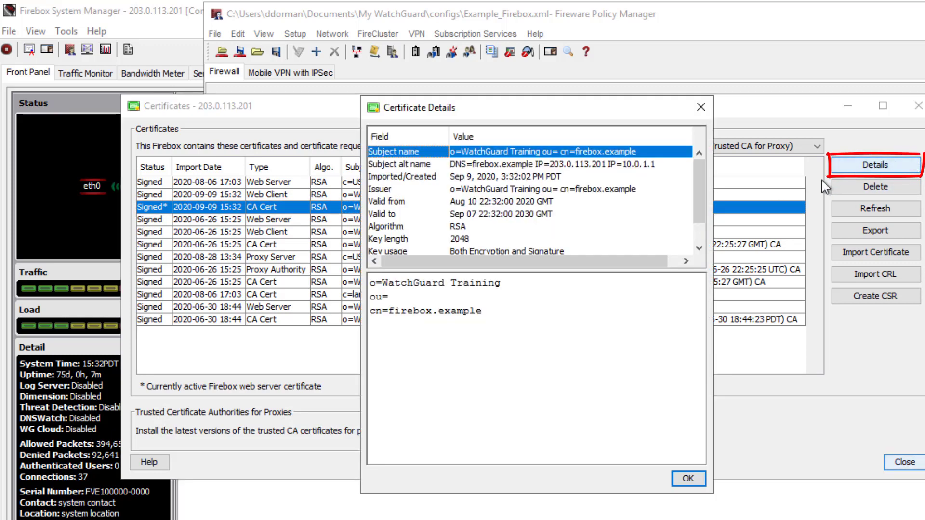
left_click(525, 164)
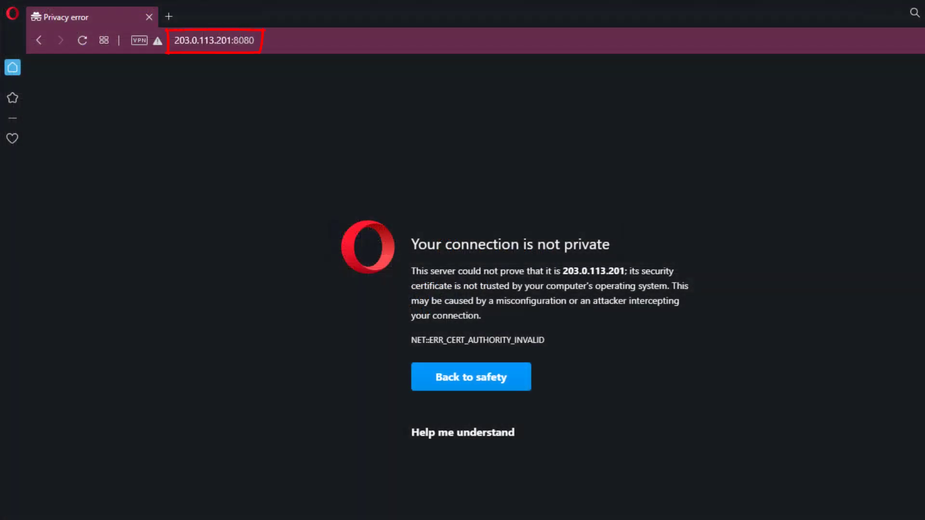
Step: Reopen the site's certificate in Opera and review its trust path and Subject Alternative Name entries
left_click(158, 41)
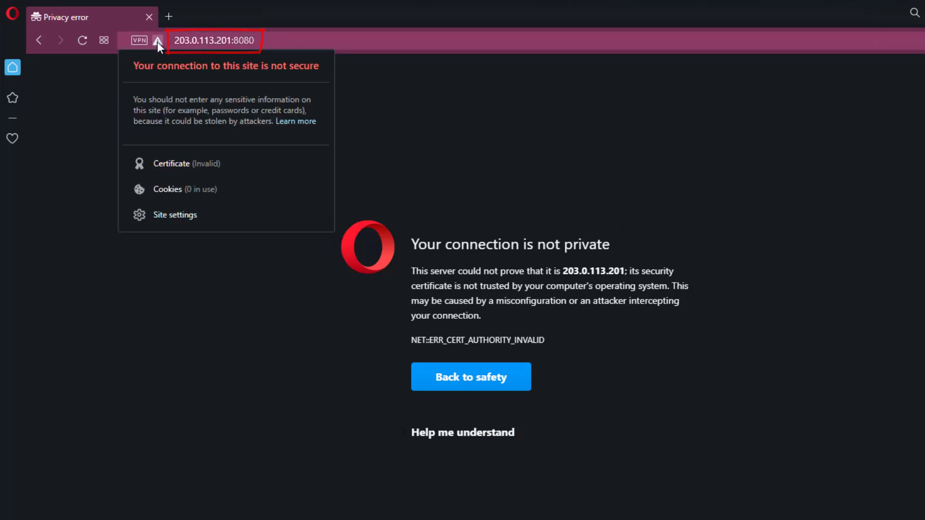
left_click(166, 165)
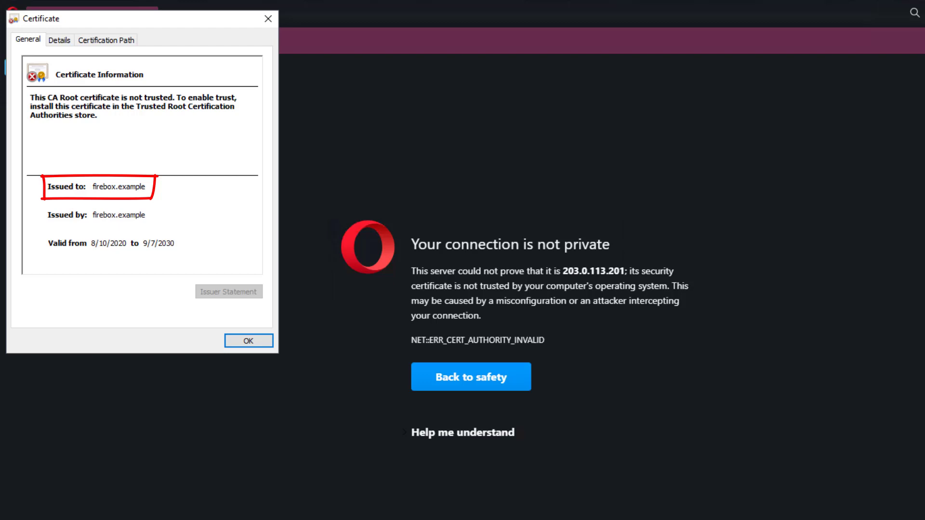
left_click(120, 40)
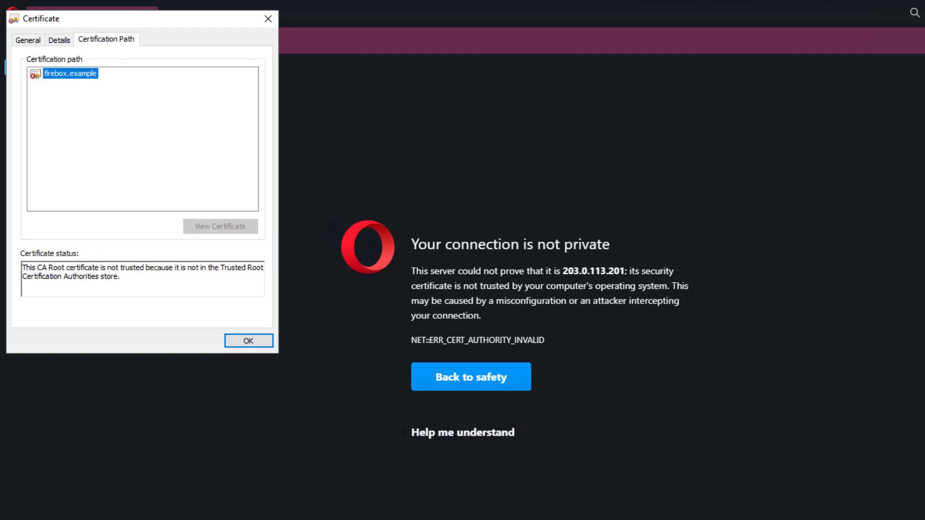
left_click(60, 40)
left_click(258, 137)
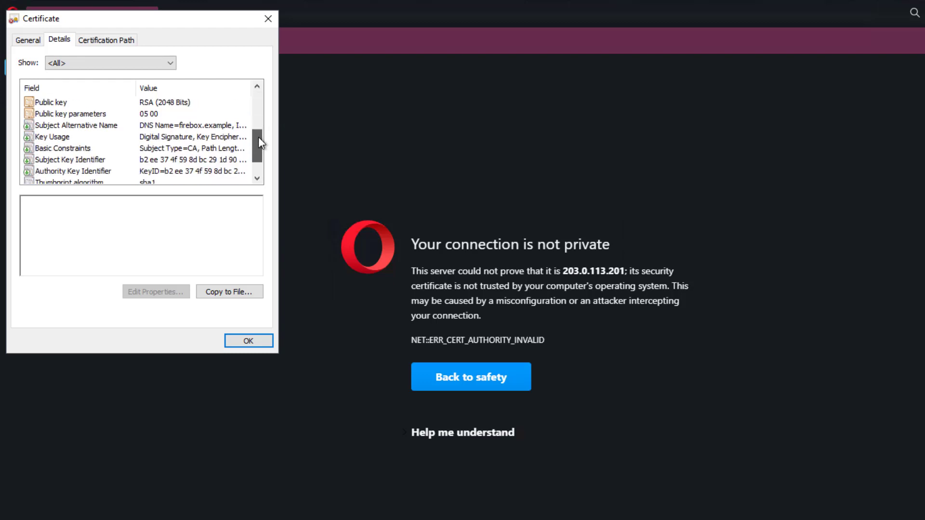
left_click(76, 125)
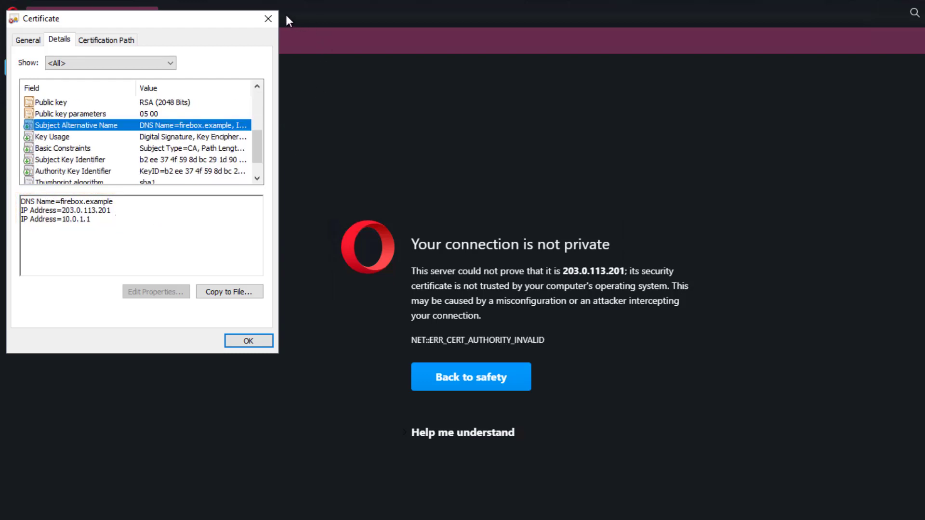
left_click(267, 21)
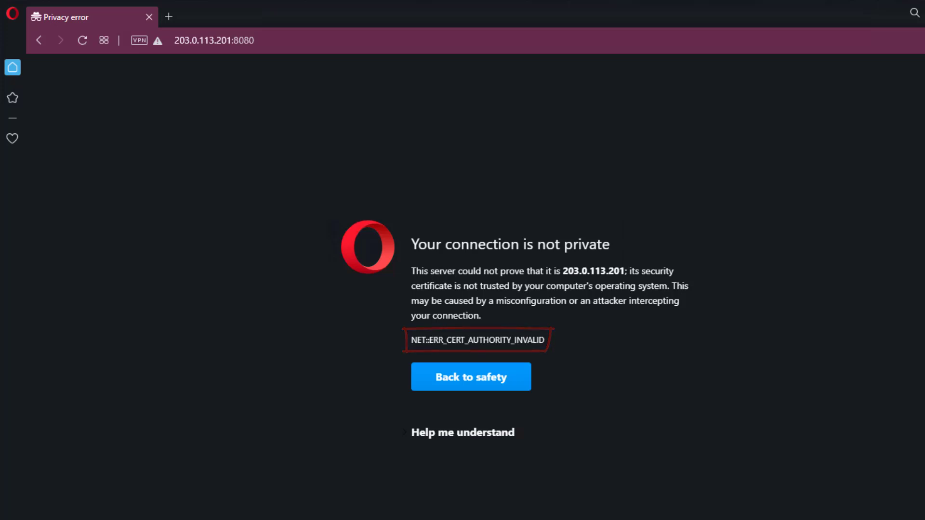
Step: Export the site certificate in DER format to the Desktop as 'firebox web server cert.cer'
left_click(157, 42)
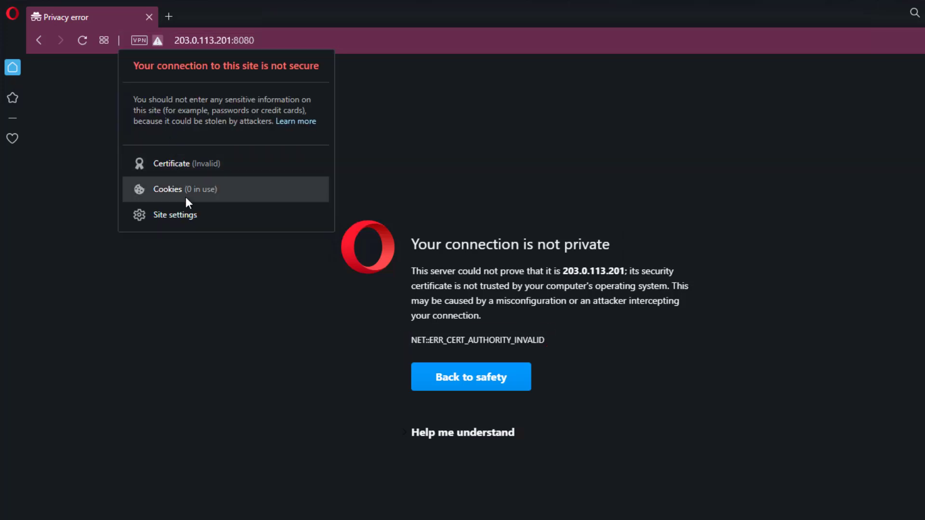
left_click(197, 167)
left_click(60, 39)
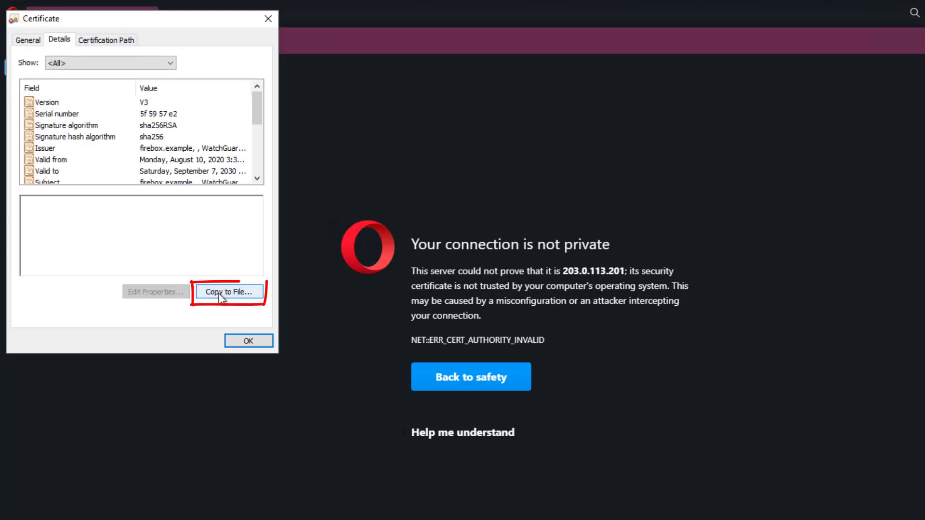
left_click(220, 292)
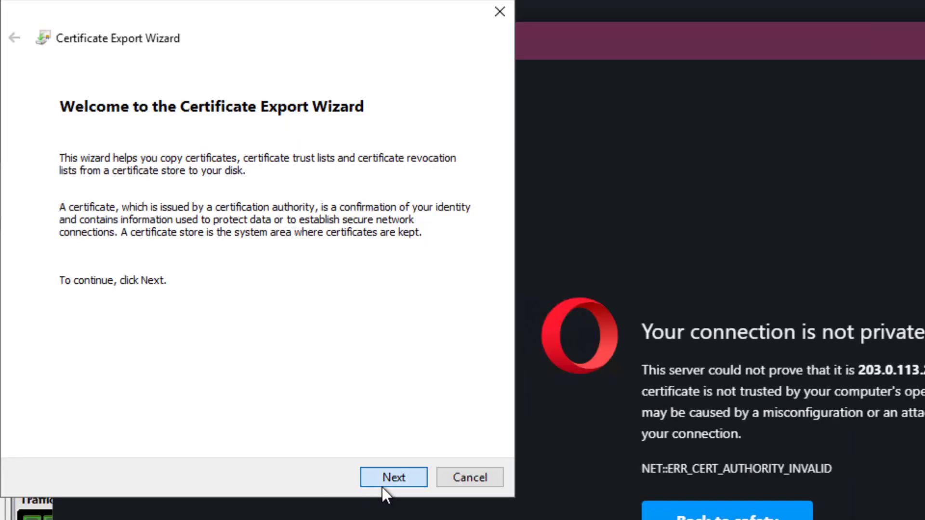
left_click(382, 485)
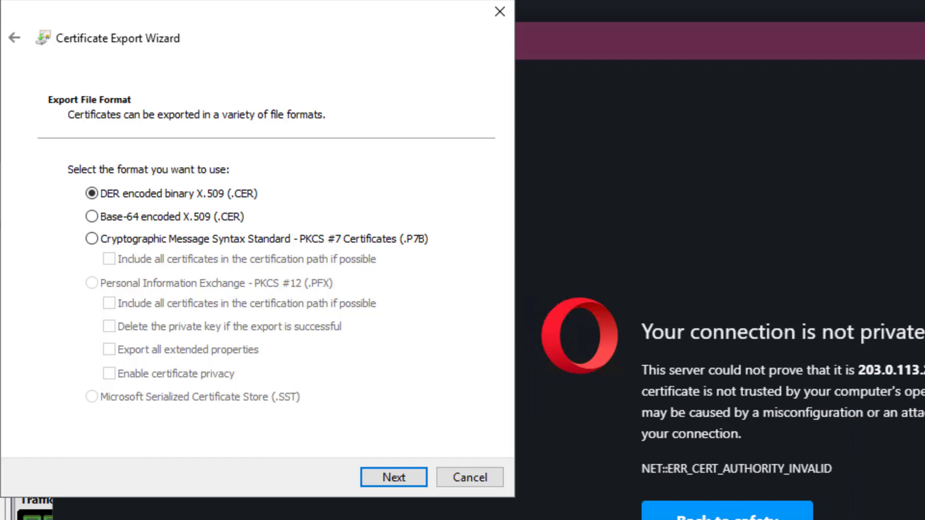
left_click(394, 477)
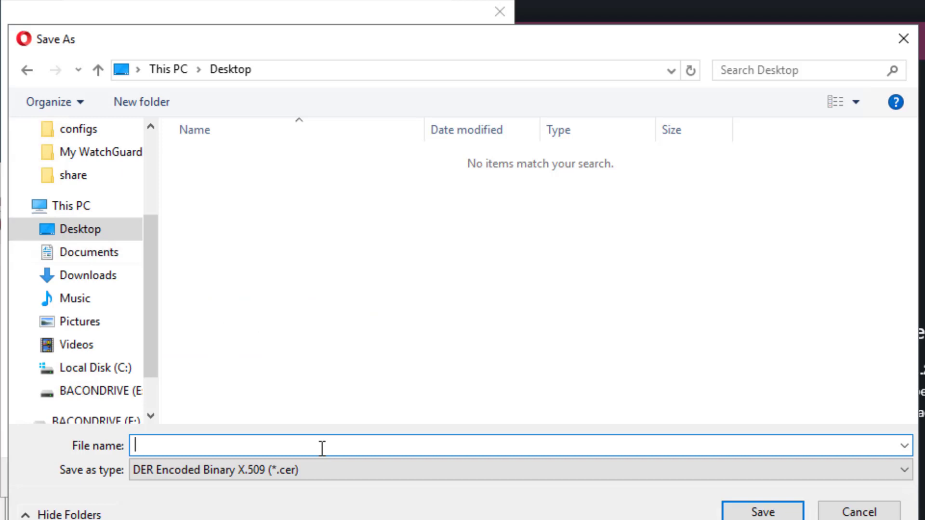
type("firebox web server cert")
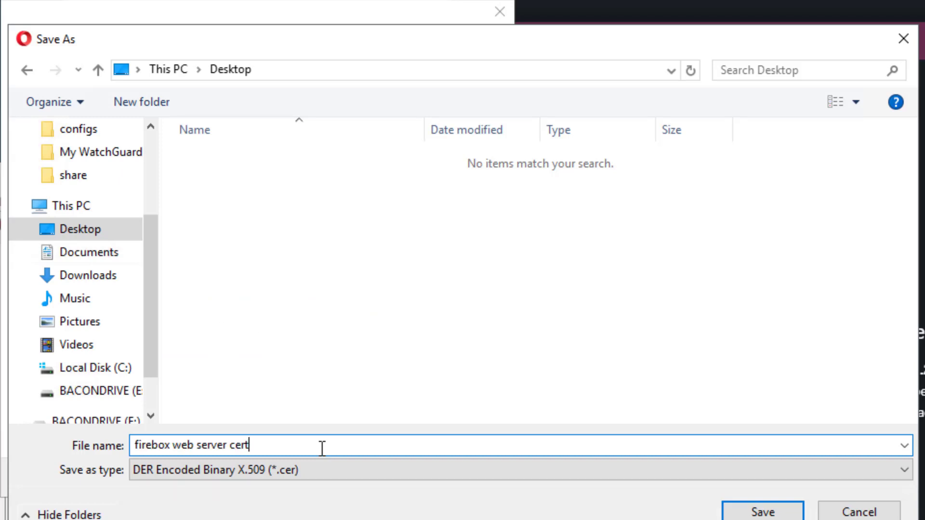
left_click(761, 510)
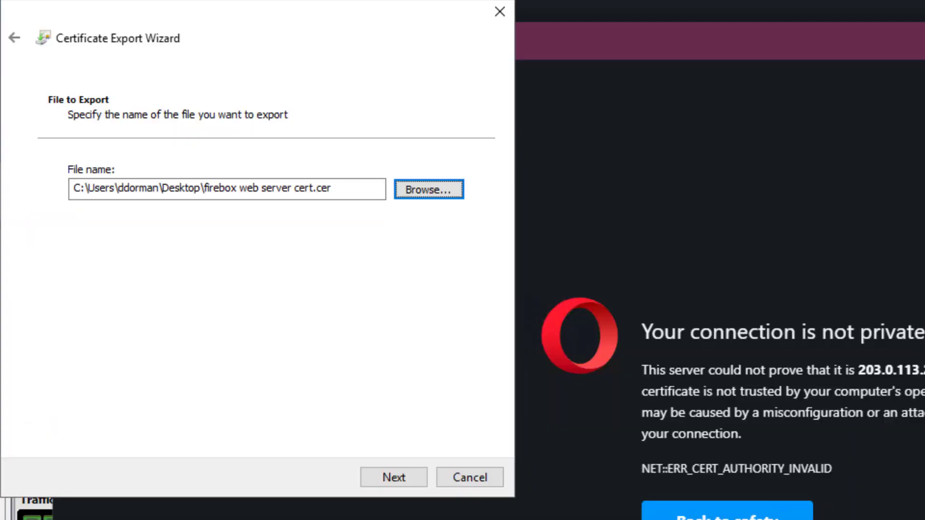
left_click(400, 482)
left_click(401, 479)
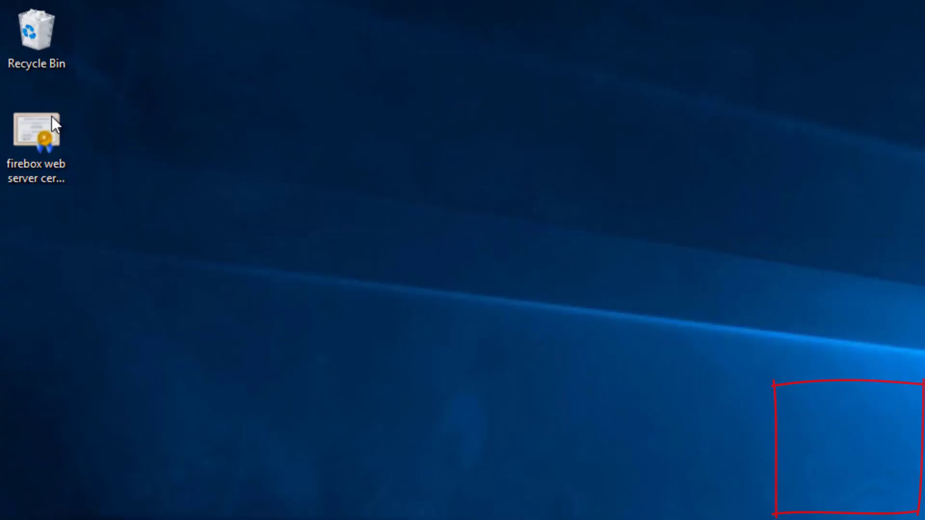
Step: Start installing the exported certificate for the Local Machine, approving the administrator prompt
double_click(41, 142)
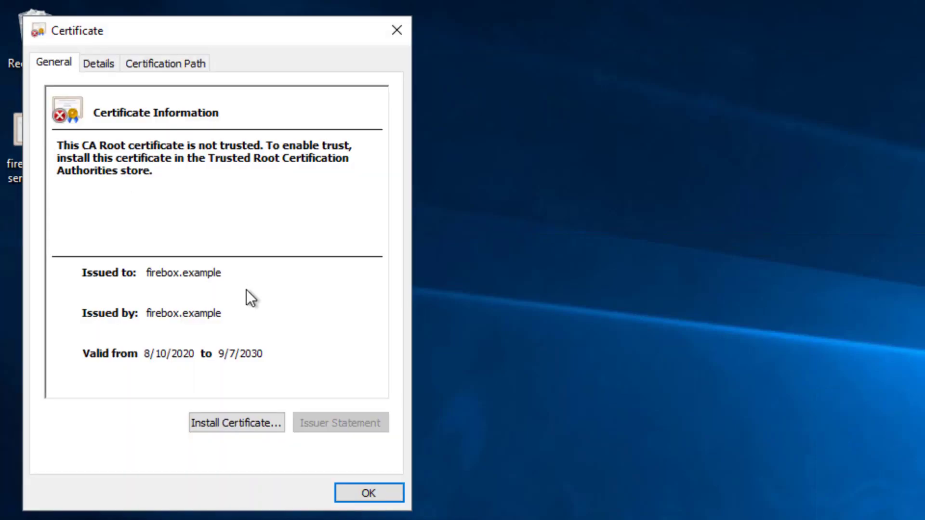
left_click(251, 430)
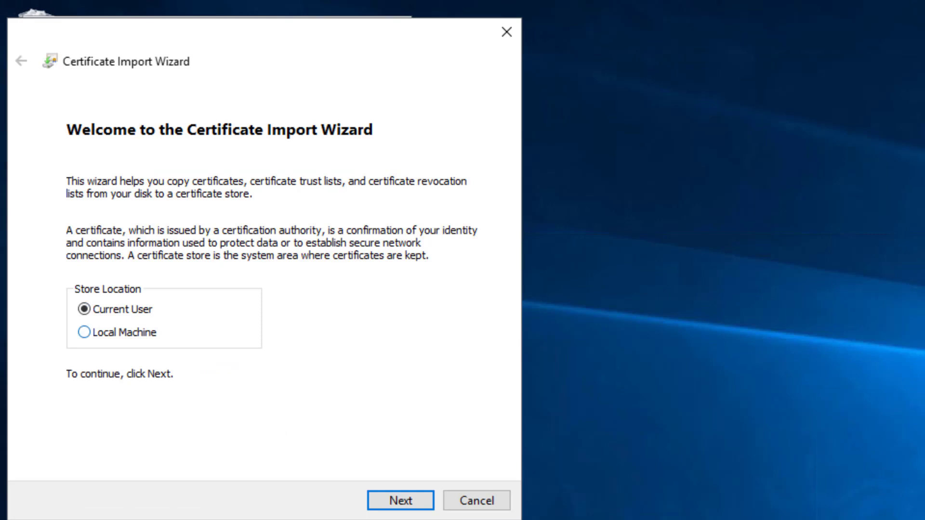
left_click(84, 332)
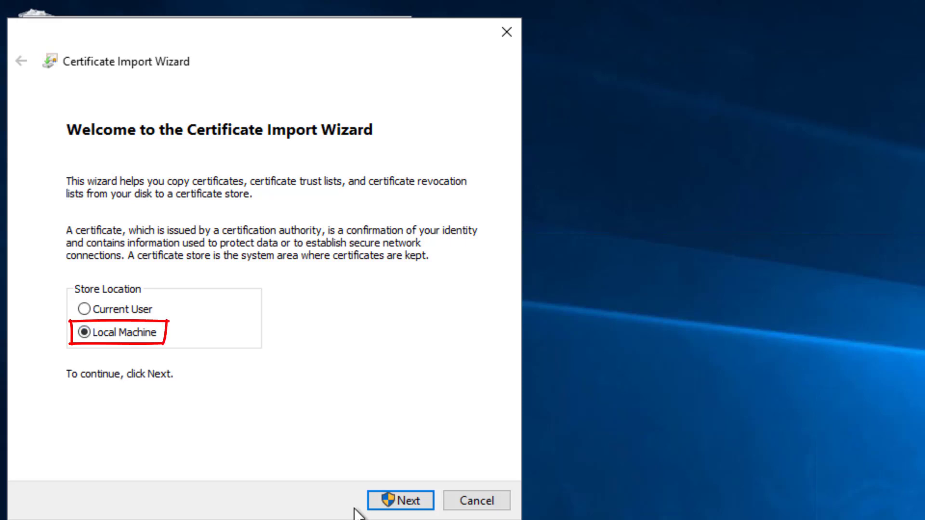
left_click(397, 502)
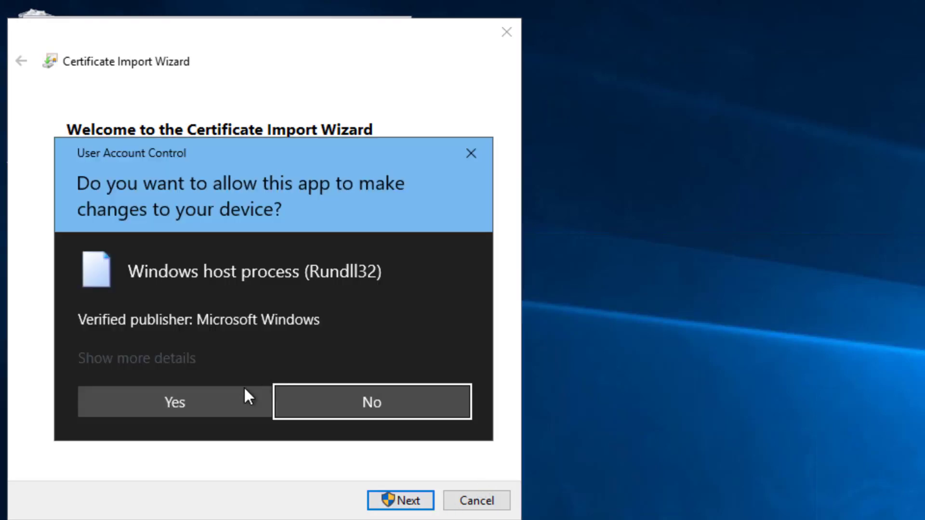
left_click(231, 404)
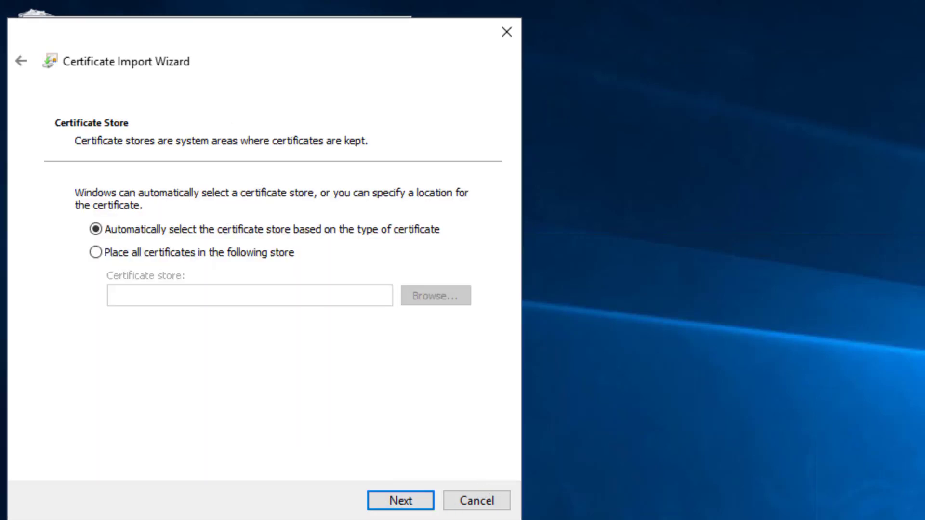
Step: Place the certificate in Trusted Root Certification Authorities and complete the import
left_click(95, 252)
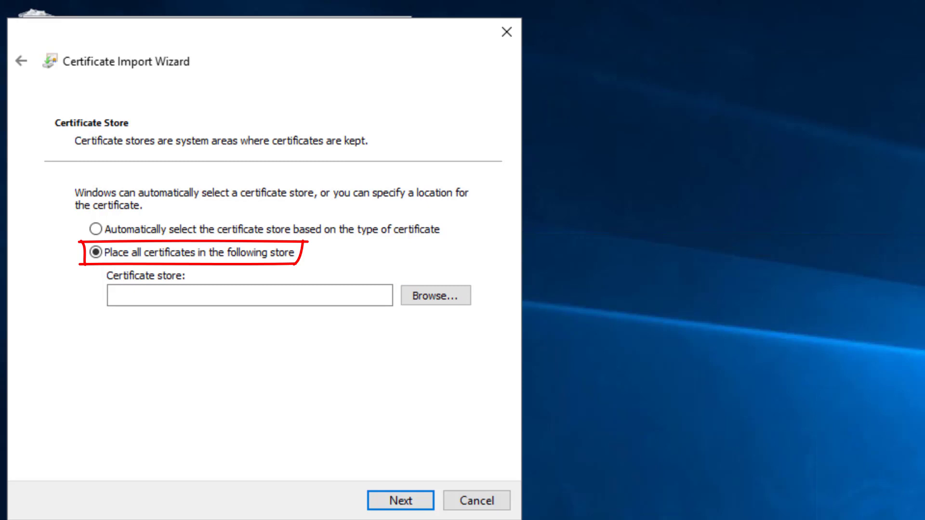
left_click(430, 291)
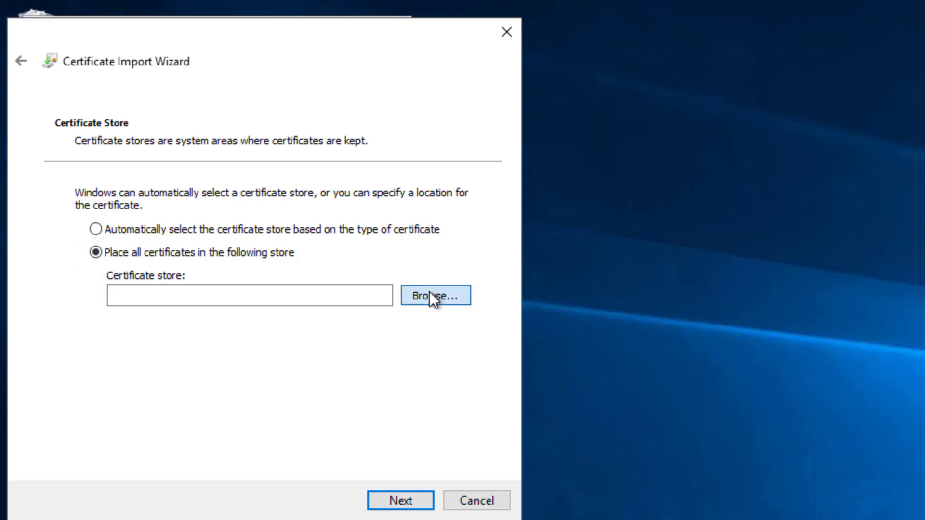
left_click(171, 154)
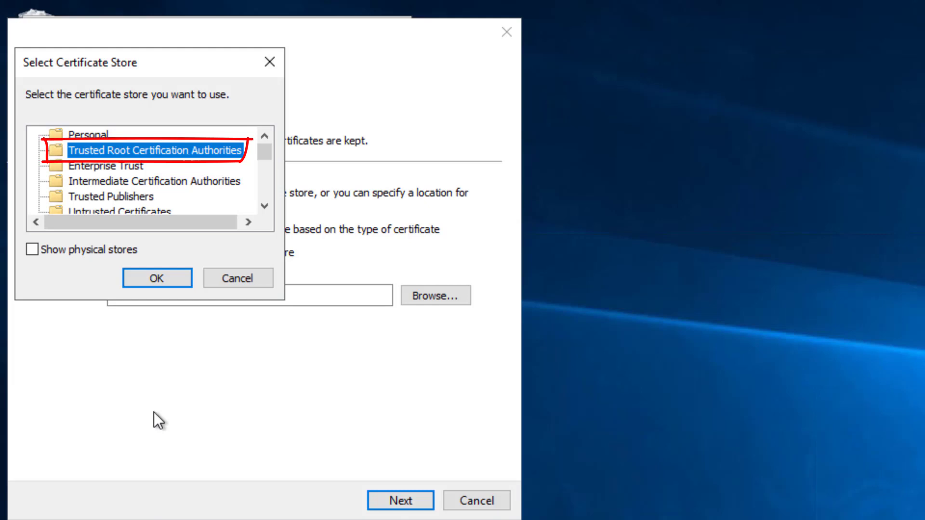
left_click(161, 278)
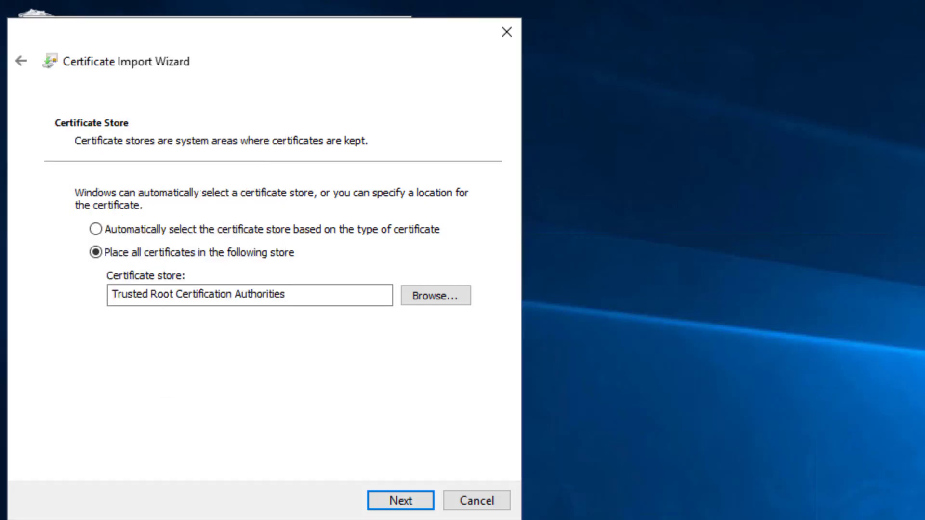
left_click(409, 504)
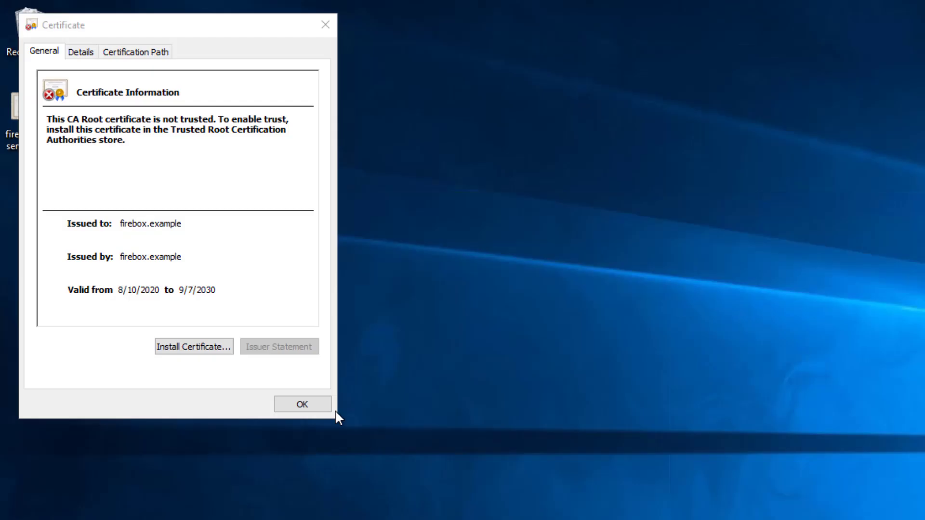
left_click(792, 480)
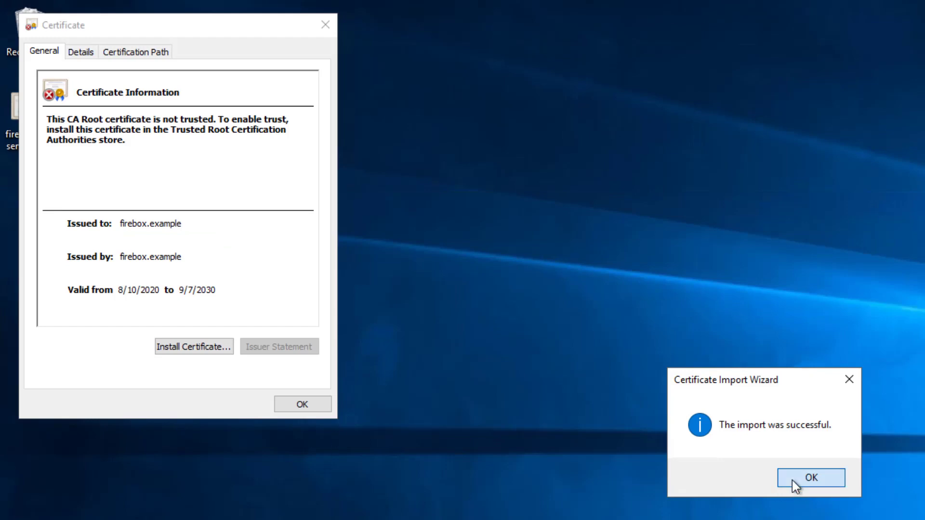
left_click(323, 404)
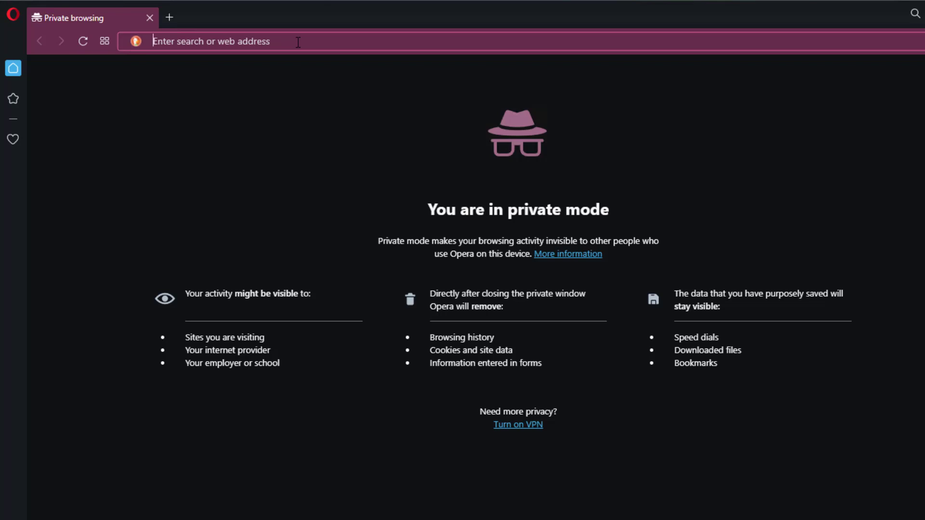
type("https")
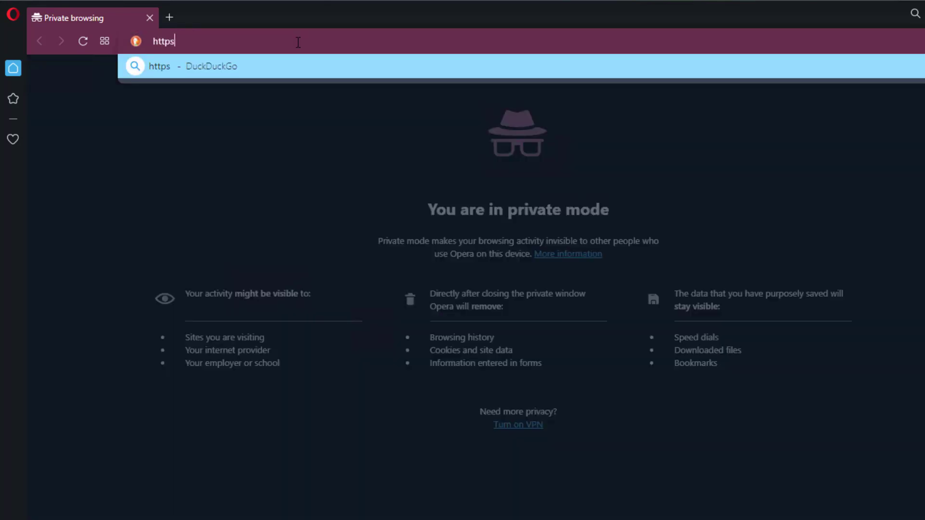
type("://203.0.113")
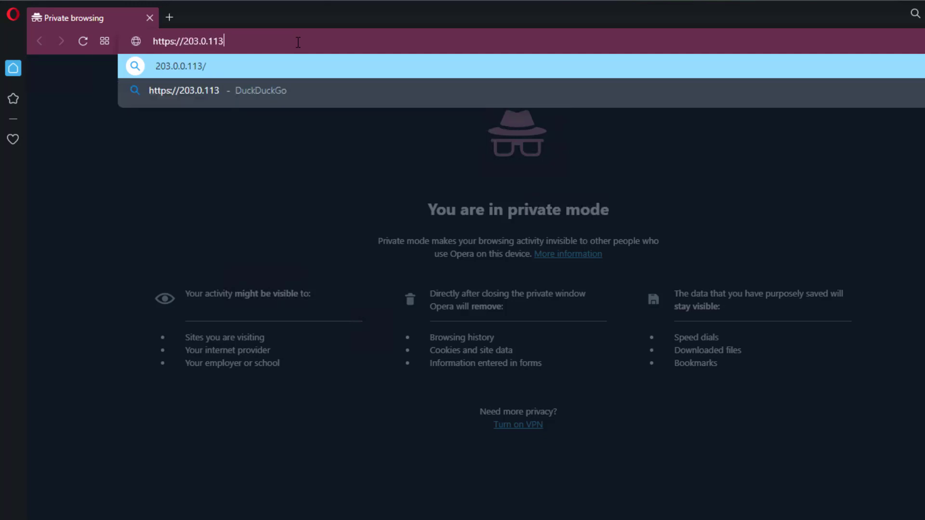
type(".201:8080")
key("Return")
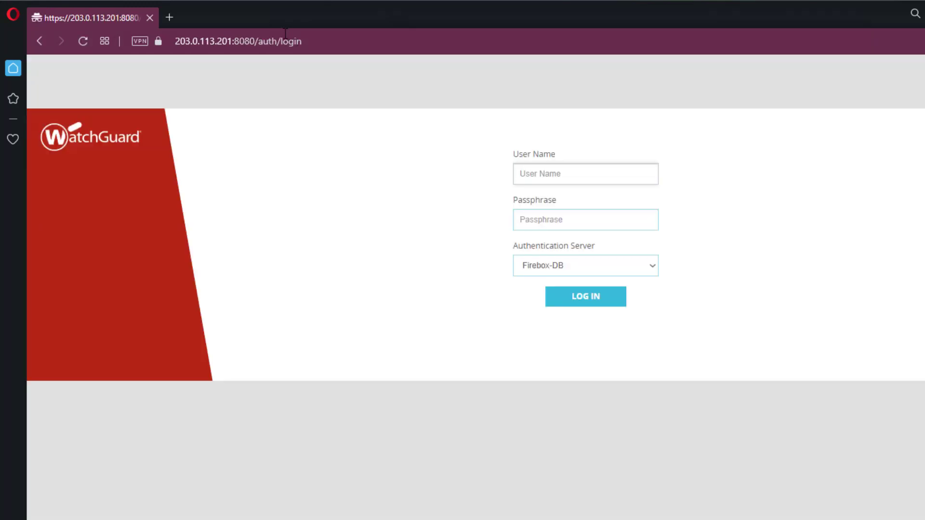
Step: View the Firebox login page certificate's certification path, confirming firebox.example shows "This certificate is OK"
left_click(158, 41)
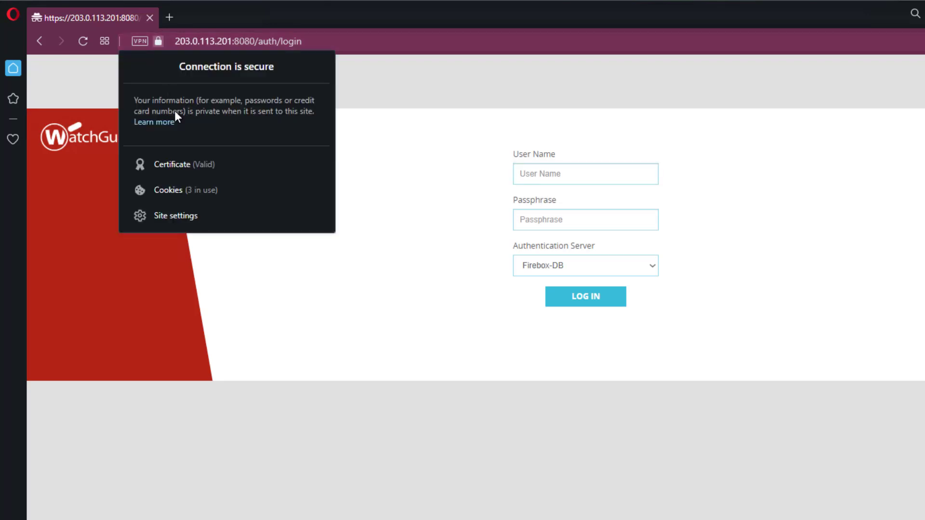
left_click(194, 167)
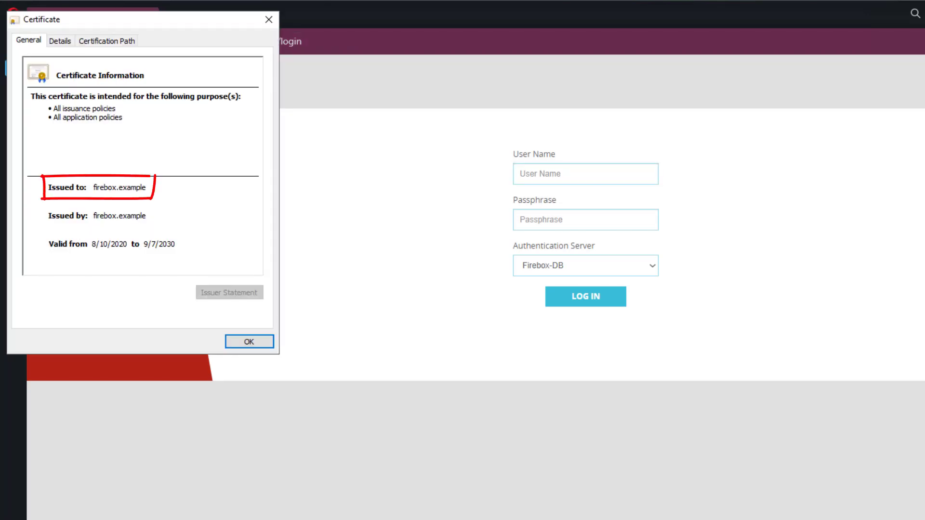
left_click(100, 42)
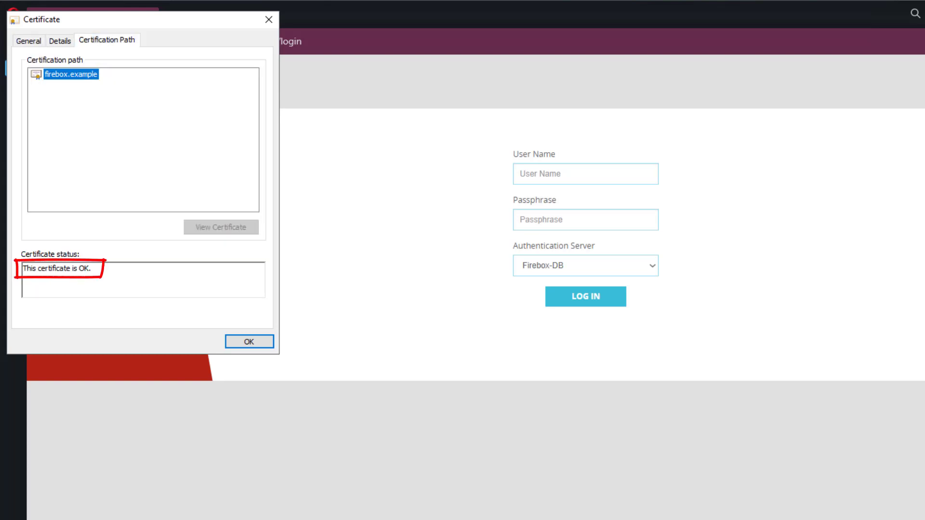